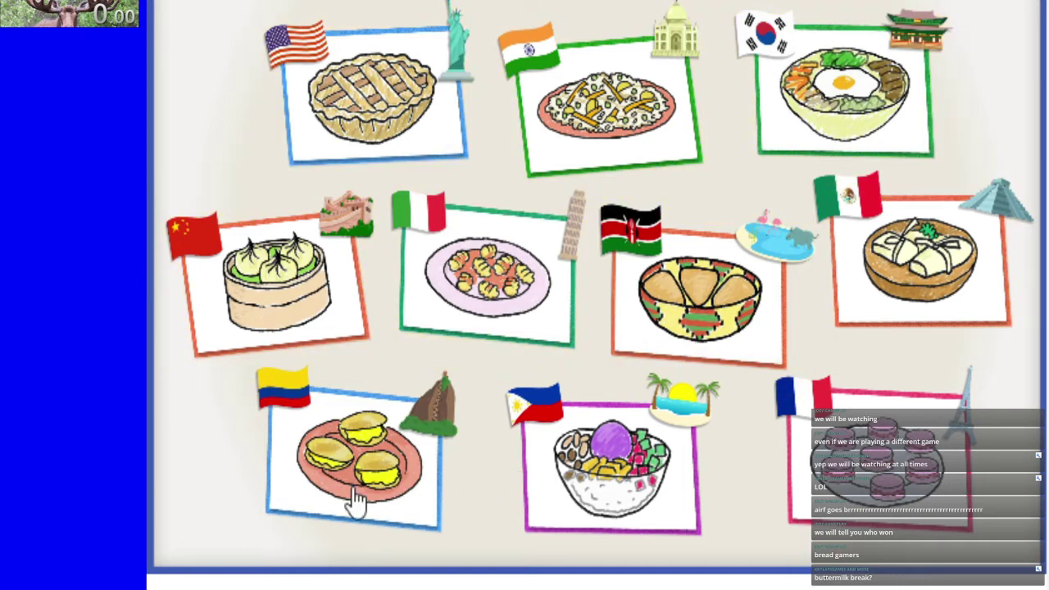
Pick the Colombian arepas card on the world recipe board
click(354, 477)
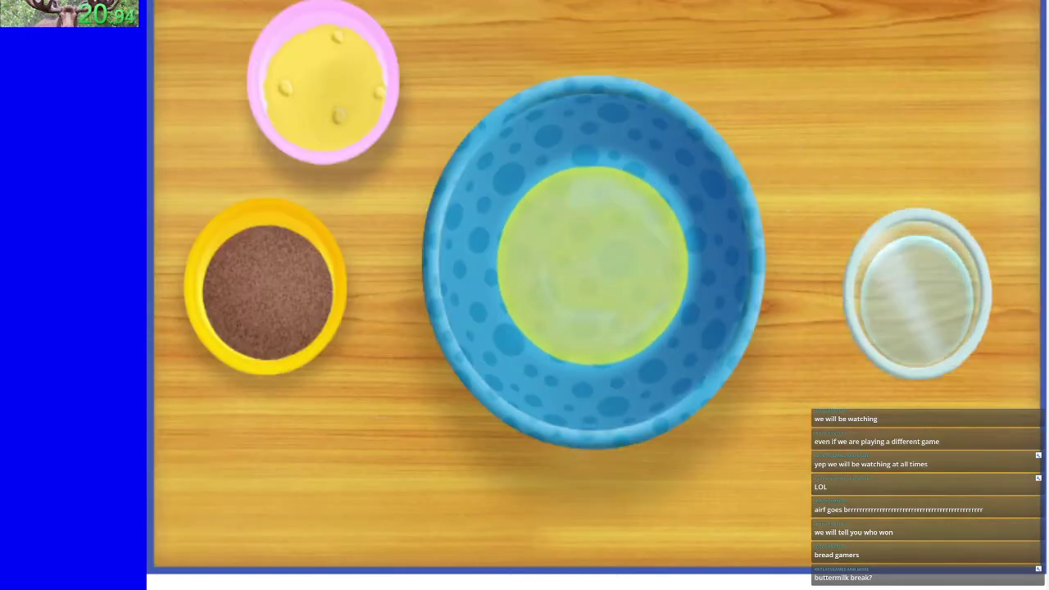
Add the water, pink butter and brown spice to the bowl and stir into corn dough
click(927, 285)
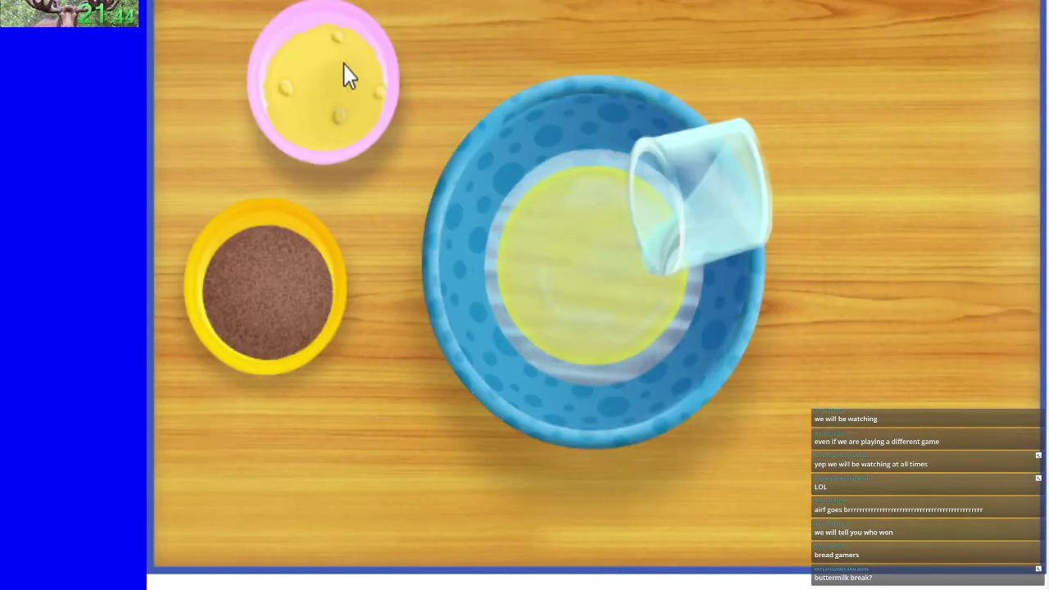
click(339, 103)
click(304, 278)
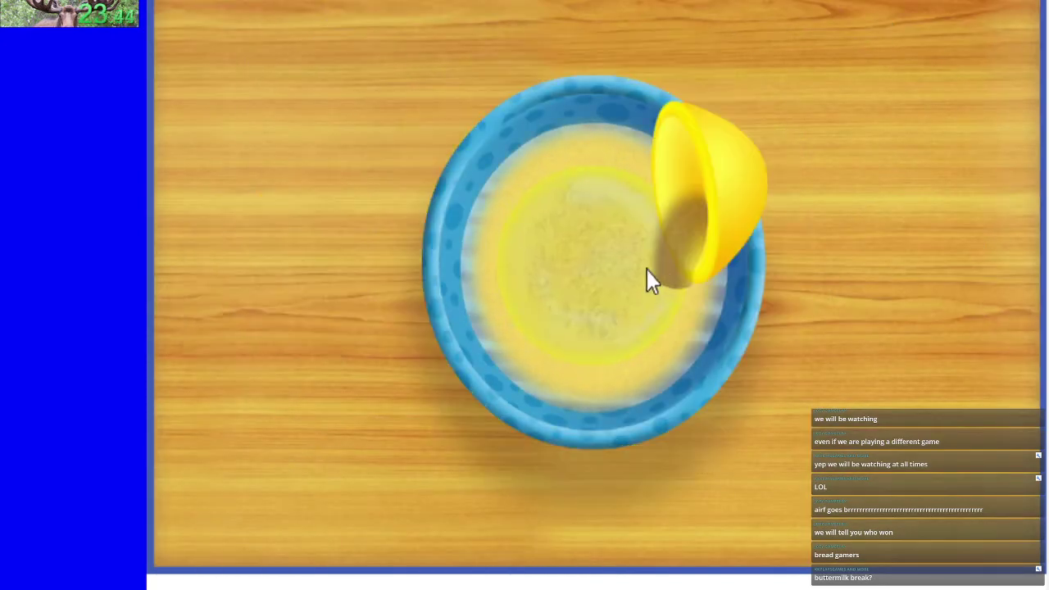
drag(633, 323, 676, 226)
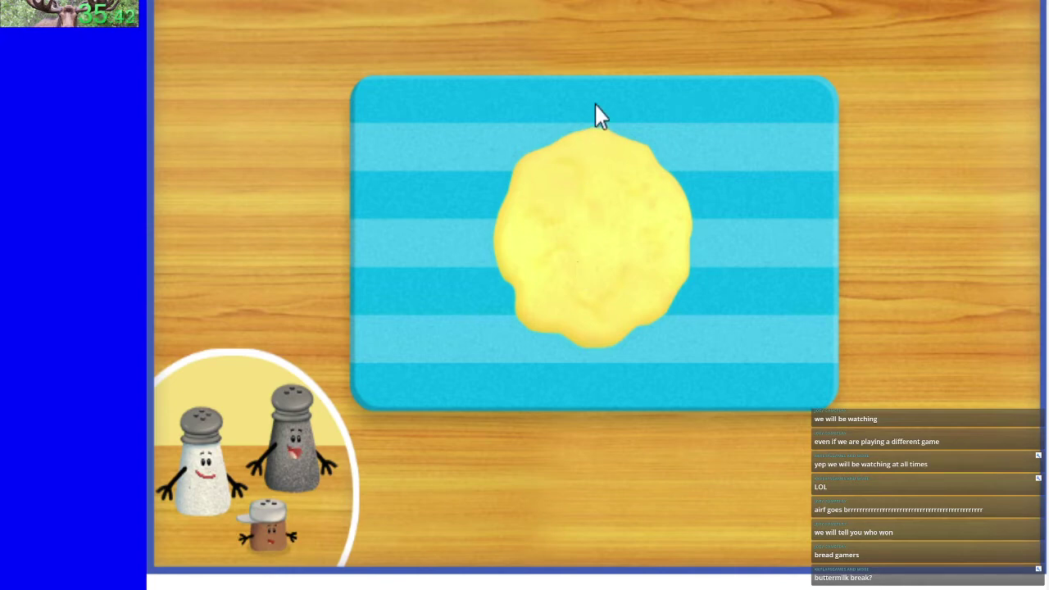
Cut the dough ball vertically and horizontally into quarters, then roll it flat
click(566, 307)
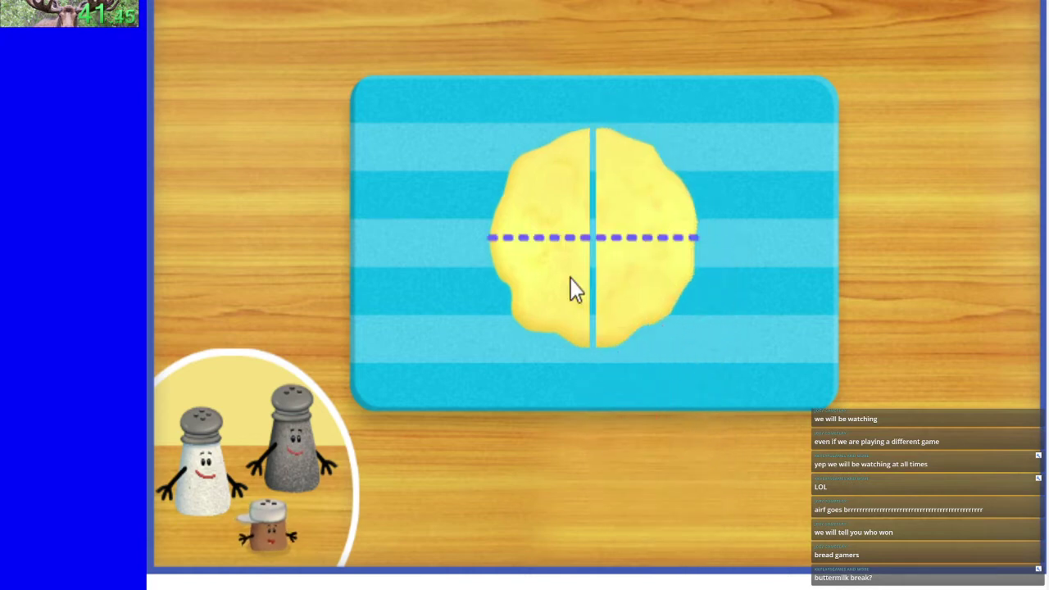
click(562, 233)
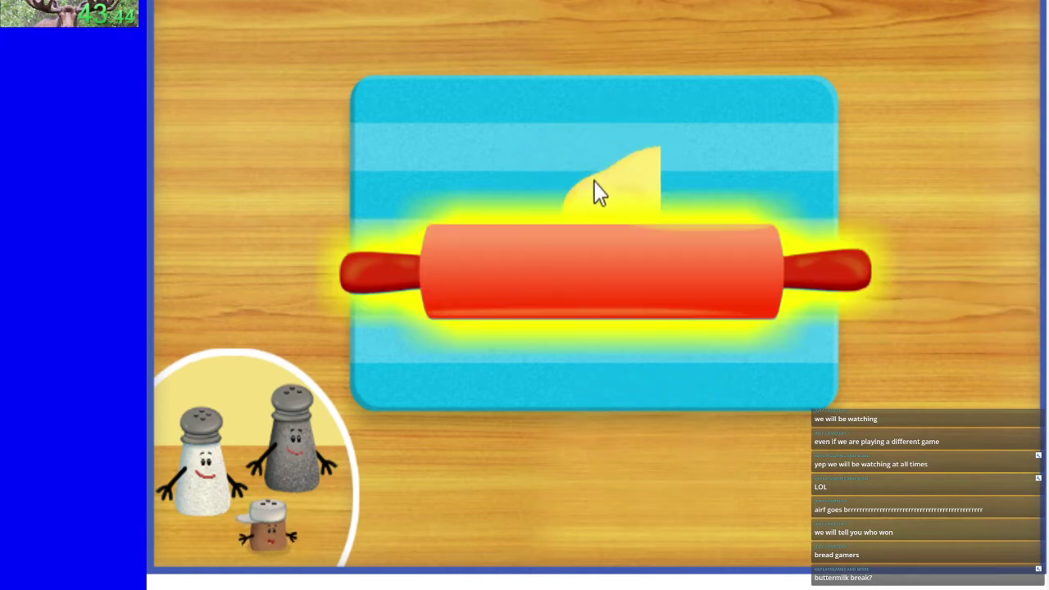
click(595, 184)
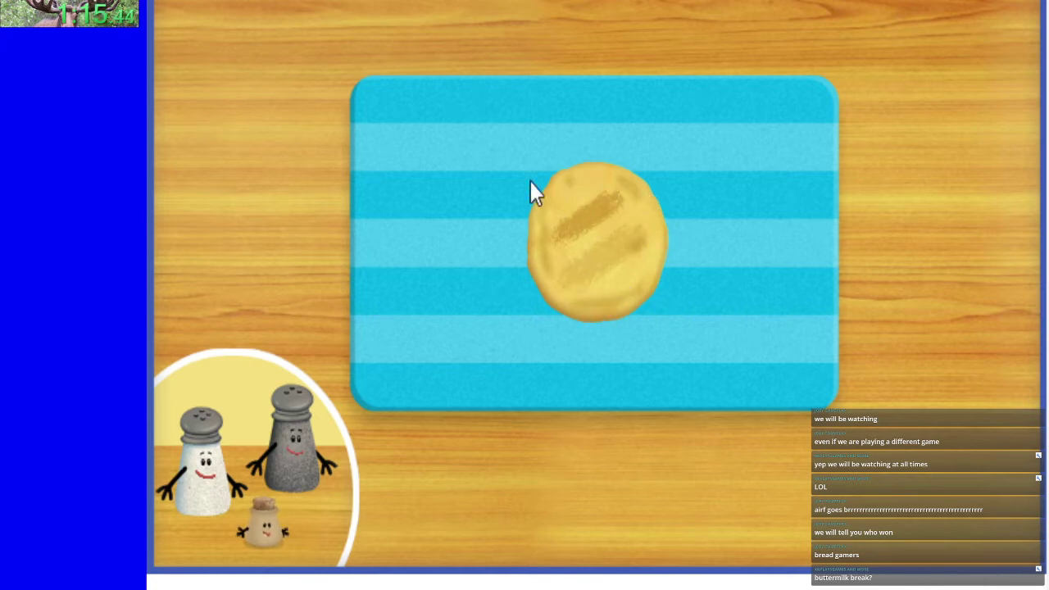
Split the toasted arepa open on the cutting board with the oven mitt
click(573, 221)
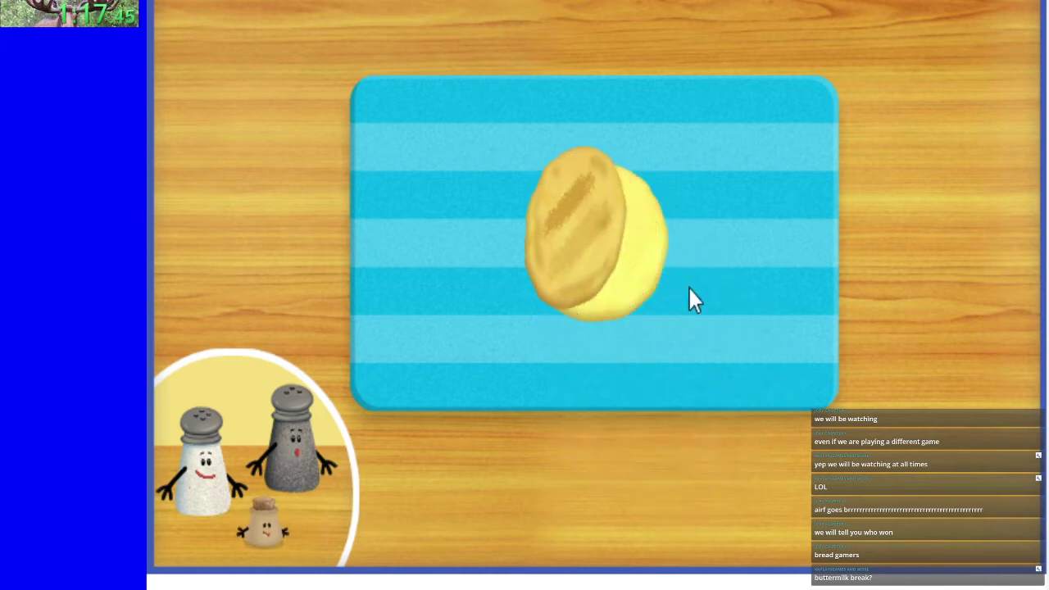